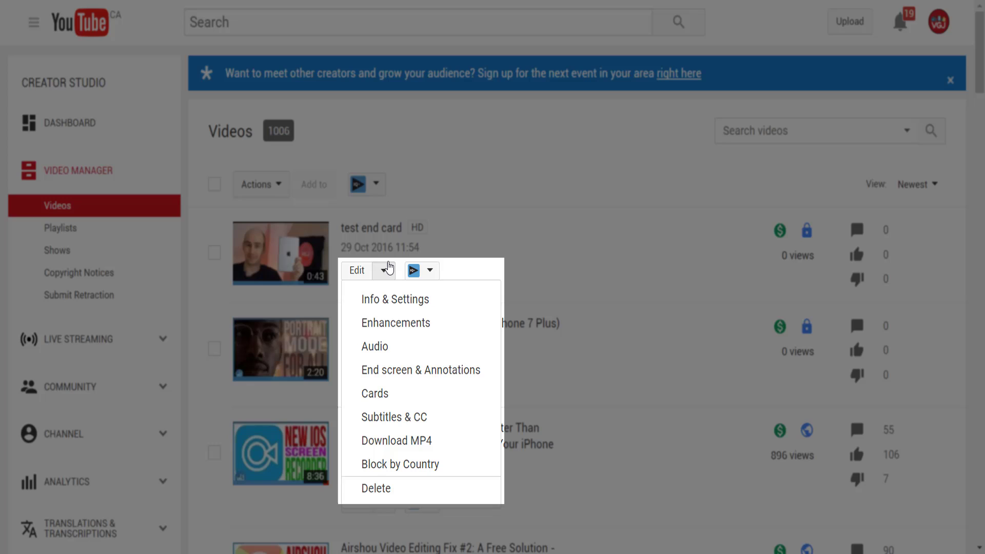
# Open the End screen & Annotations editor for 'test end card' and bring its timeline into view
pyautogui.click(400, 370)
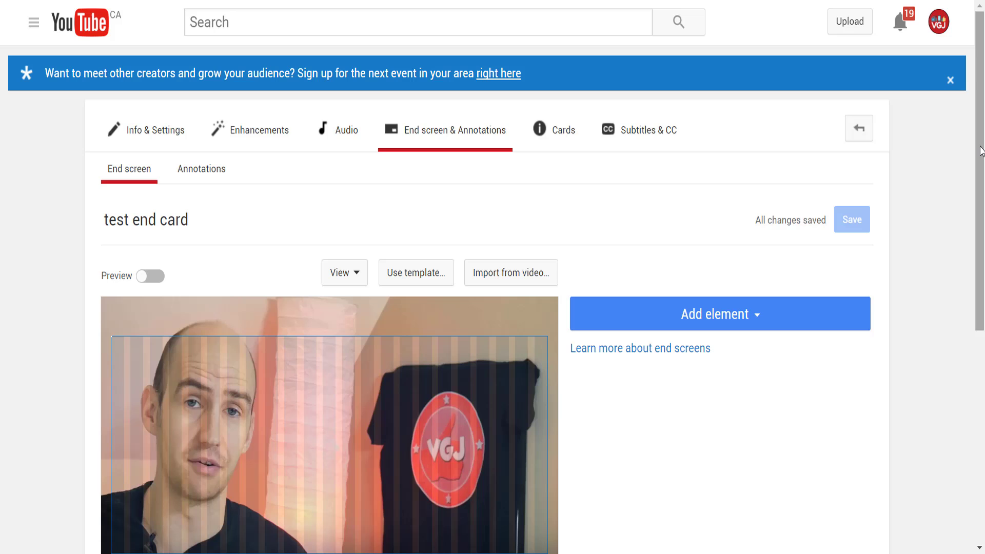
pyautogui.moveTo(981, 150); pyautogui.dragTo(981, 256)
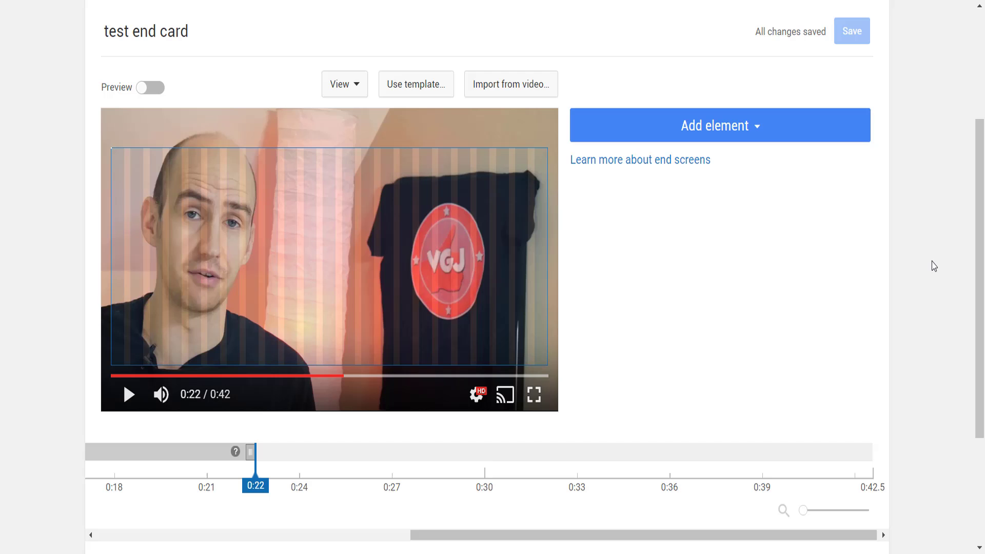
# Add a channel Subscribe element with the VGJ logo to the end screen
pyautogui.click(760, 128)
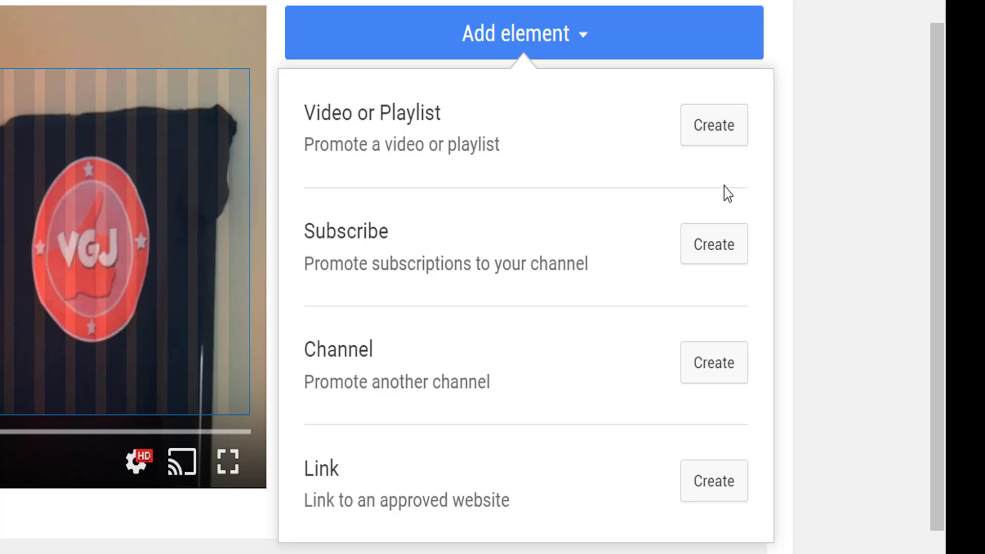
pyautogui.click(721, 244)
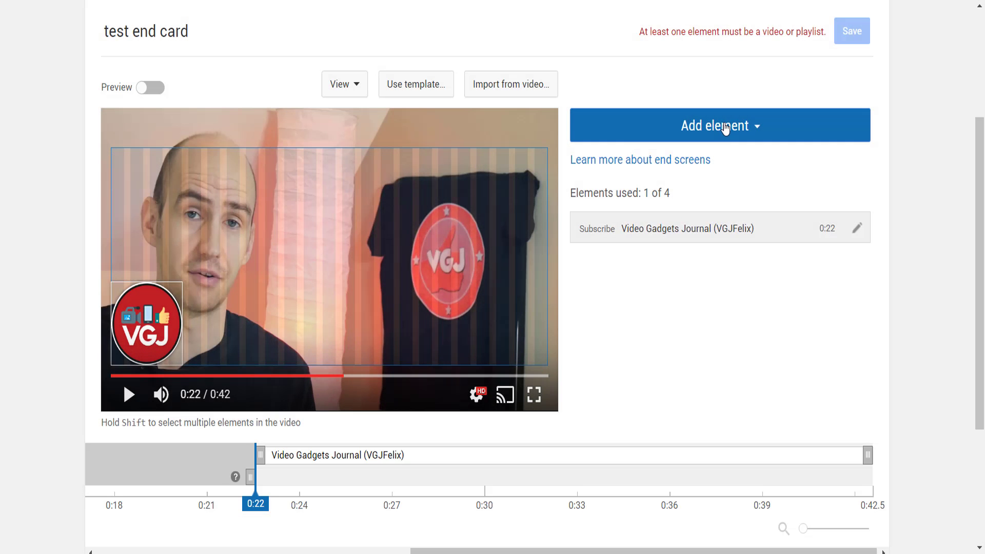
# Add the 70-video 'How to Record Your iPhone…' playlist as an end screen playlist element
pyautogui.click(725, 128)
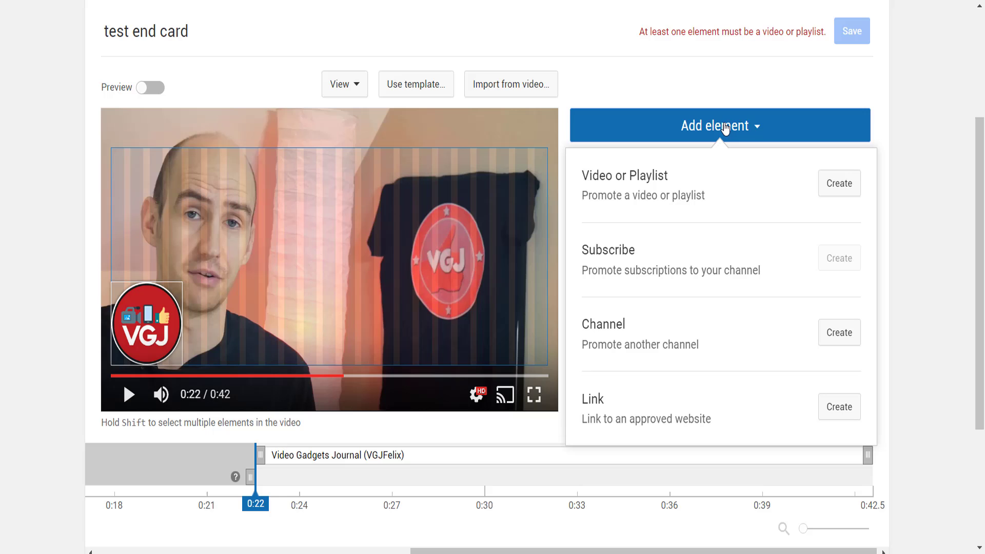
pyautogui.click(831, 183)
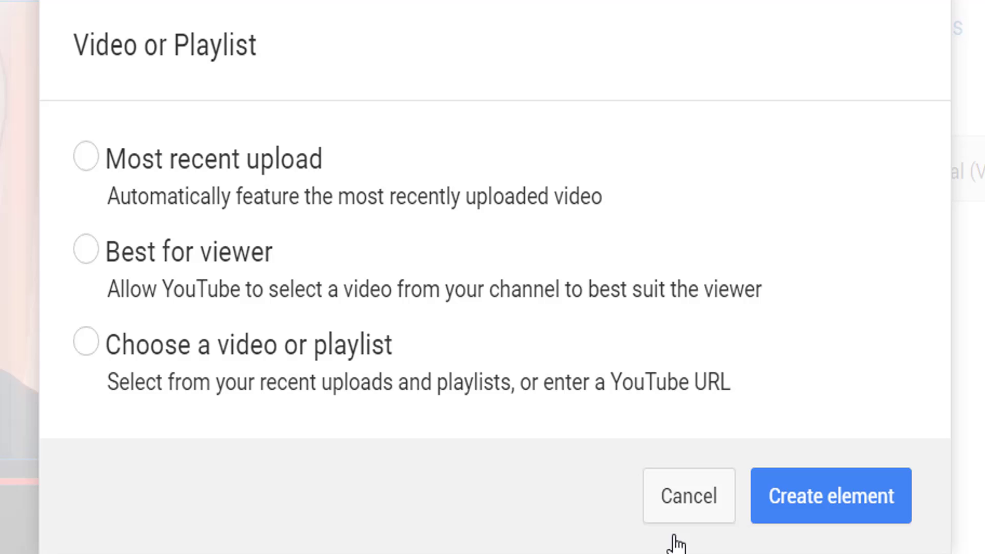
pyautogui.click(86, 341)
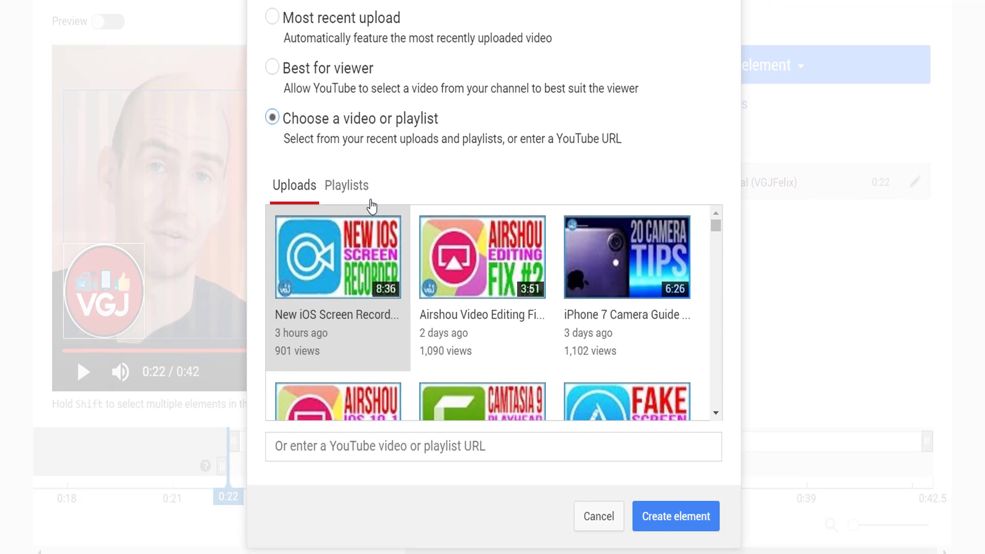
pyautogui.click(364, 188)
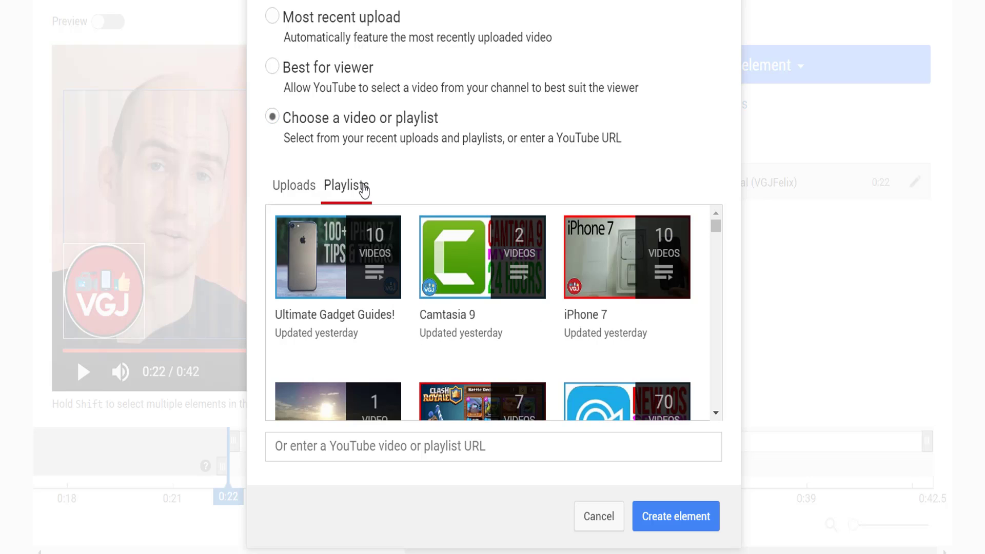
pyautogui.scroll(-2, 565, 333)
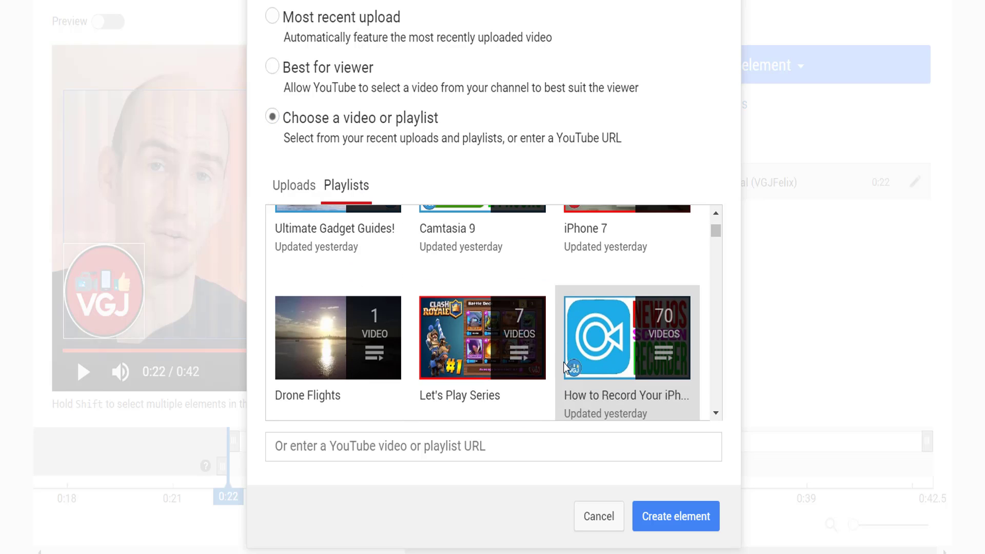
pyautogui.click(605, 358)
pyautogui.scroll(-3, 605, 358)
pyautogui.click(673, 515)
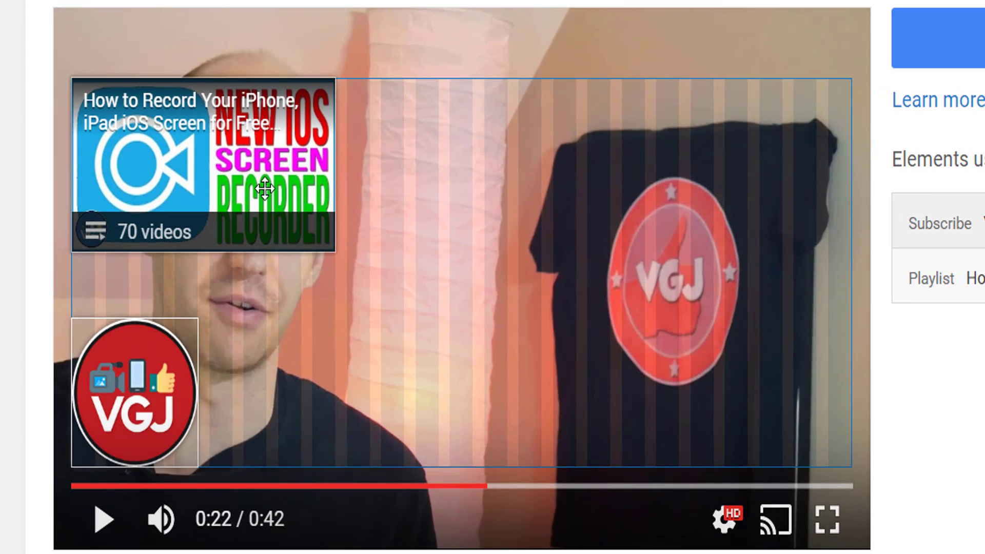
# Move the playlist element to the upper right, then play the video and pause at 0:24
pyautogui.moveTo(265, 189); pyautogui.dragTo(749, 196)
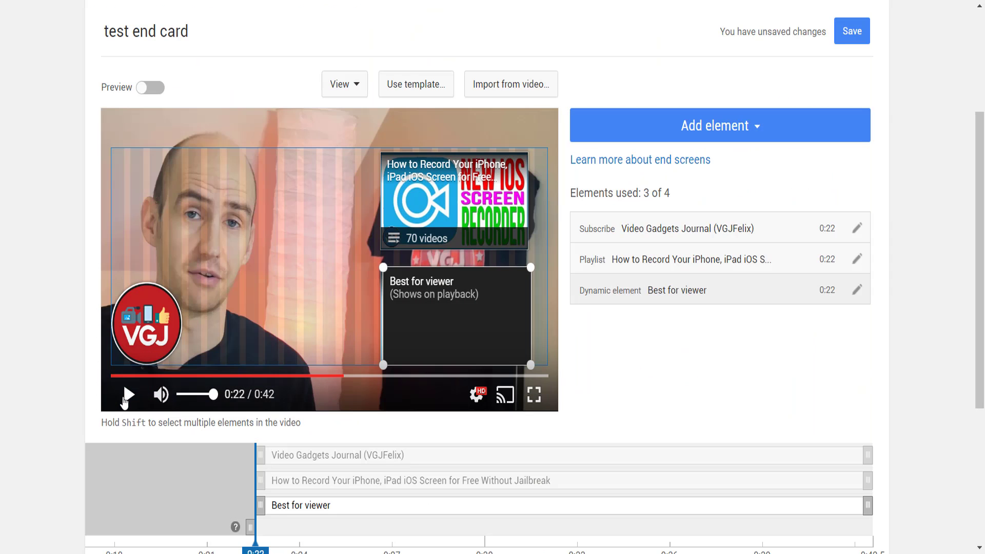
pyautogui.click(125, 400)
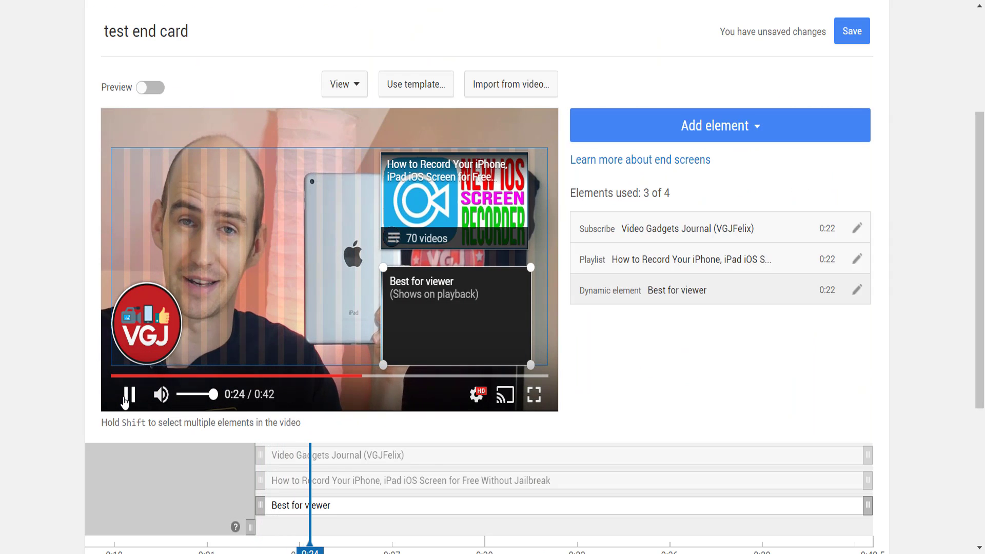
pyautogui.click(124, 400)
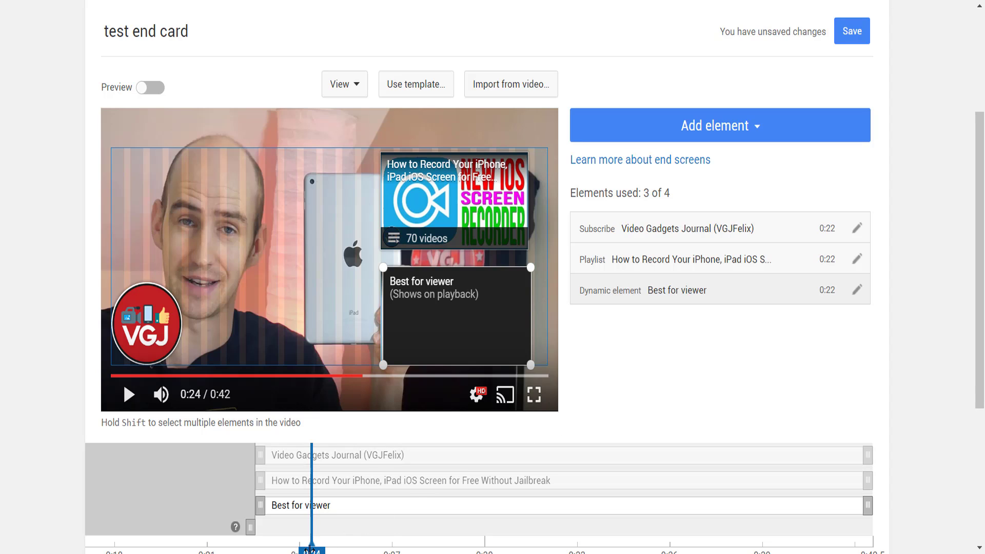
# Start all elements at 0:25 and stack the playlist and Best for viewer boxes under RECOMMENDED VIEWING
pyautogui.moveTo(312, 548); pyautogui.dragTo(389, 549)
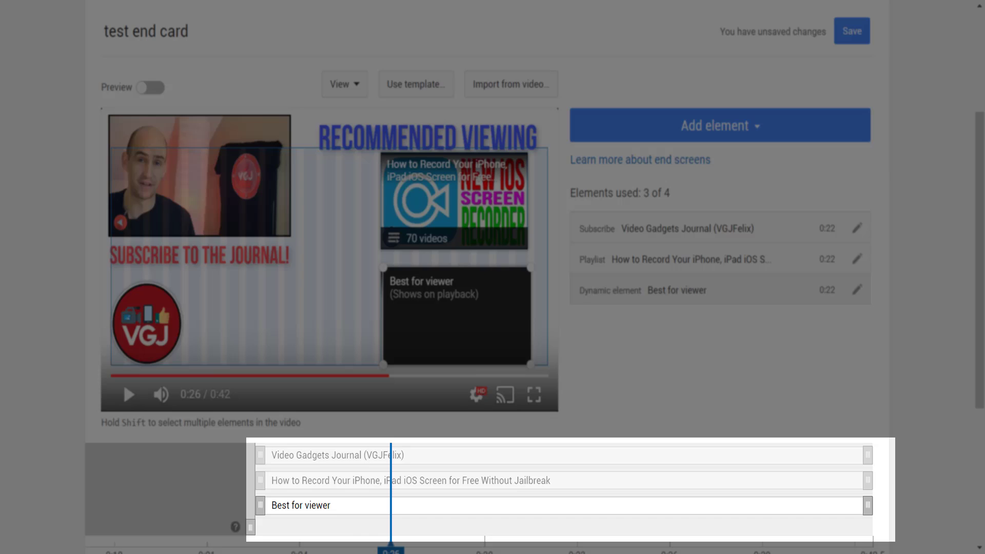
pyautogui.moveTo(251, 527); pyautogui.dragTo(353, 527)
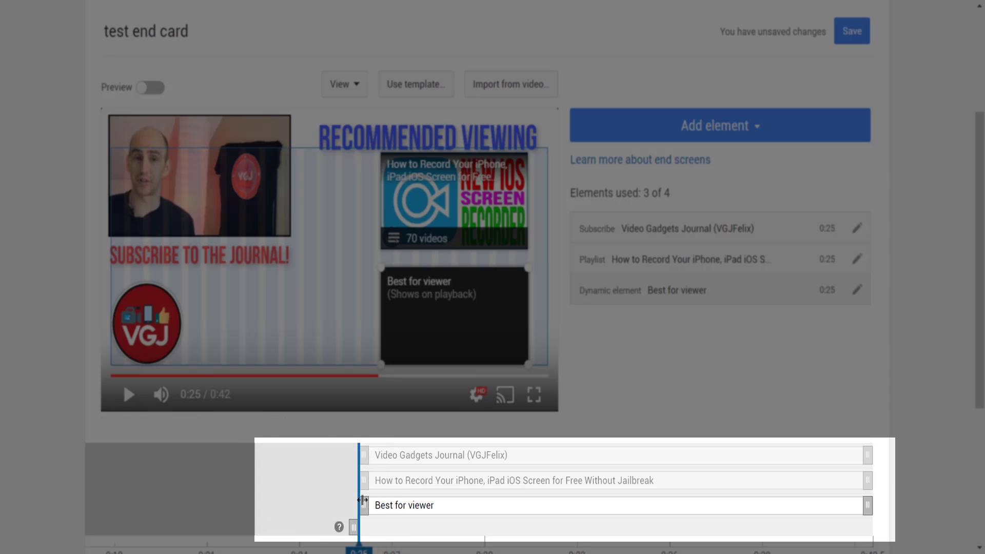
pyautogui.click(430, 200)
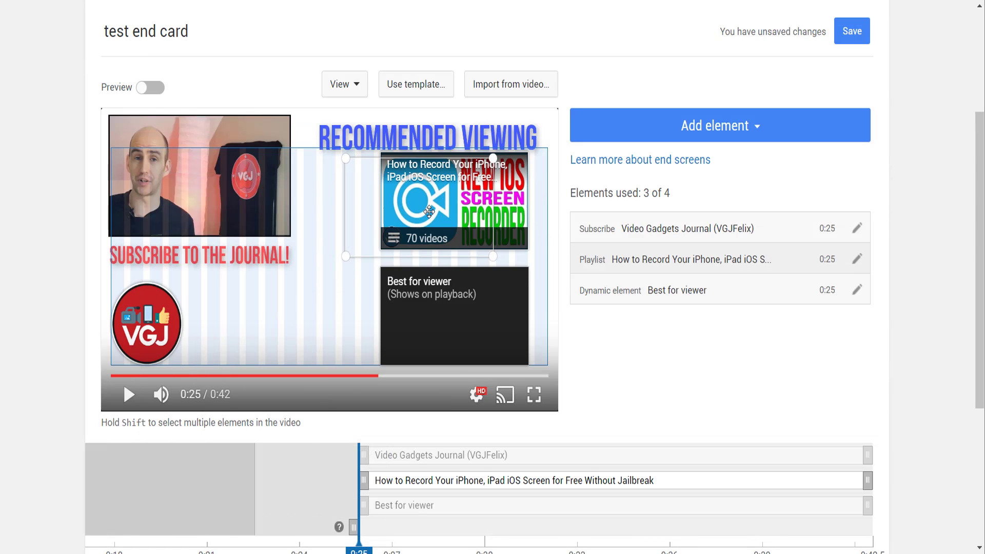
pyautogui.moveTo(430, 211); pyautogui.dragTo(392, 216)
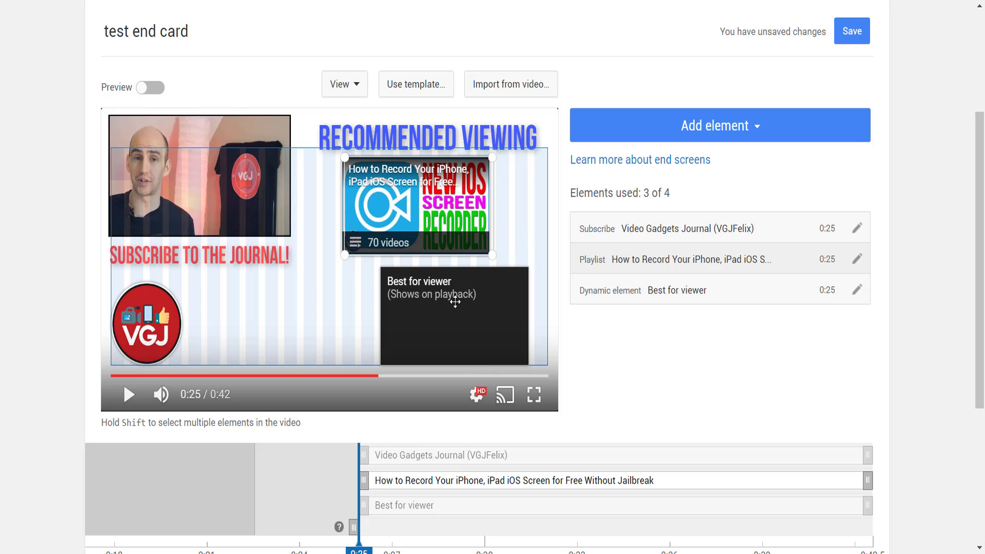
pyautogui.click(479, 315)
pyautogui.moveTo(480, 315); pyautogui.dragTo(451, 311)
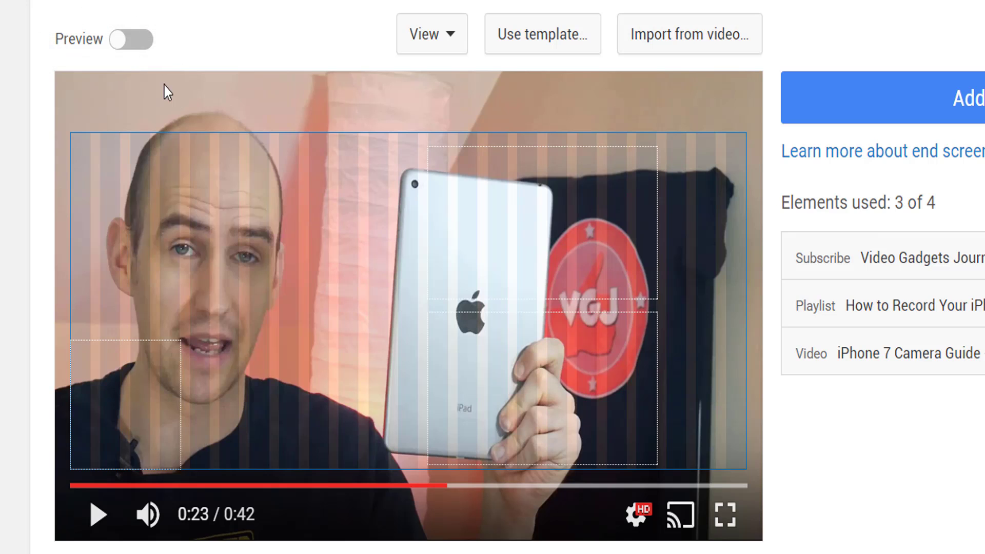
# Preview the saved end screen in playback, stopping at 0:41 and leaving preview
pyautogui.click(131, 44)
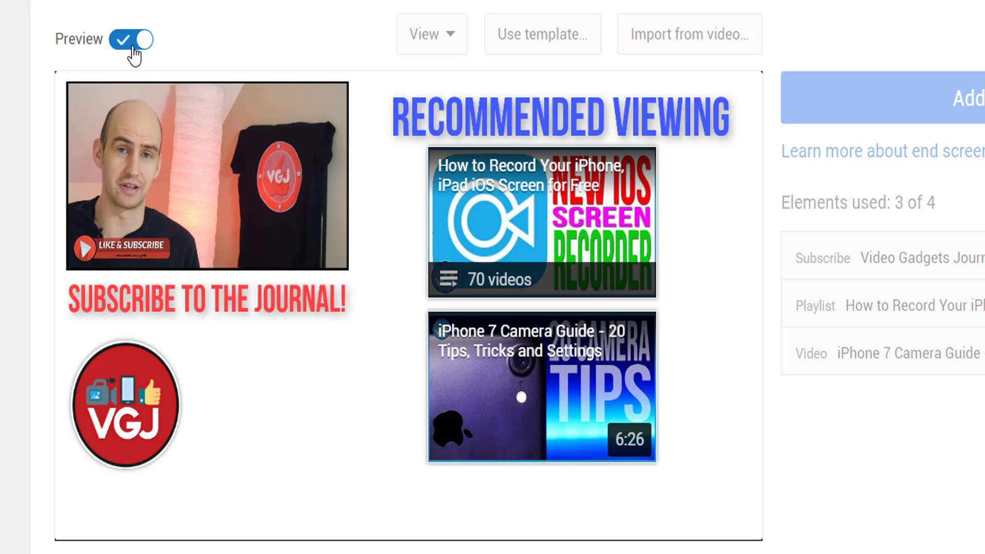
pyautogui.moveTo(135, 415)
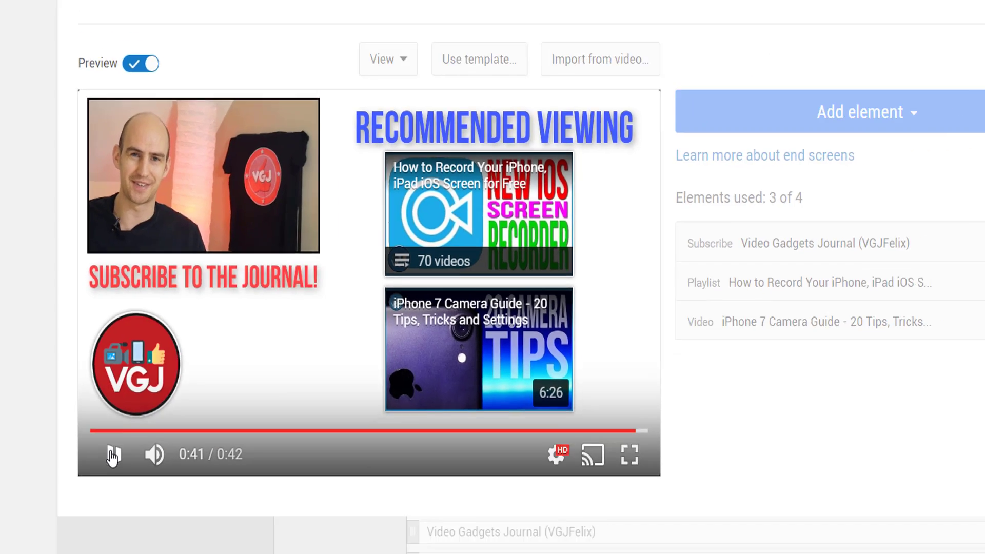
pyautogui.click(113, 455)
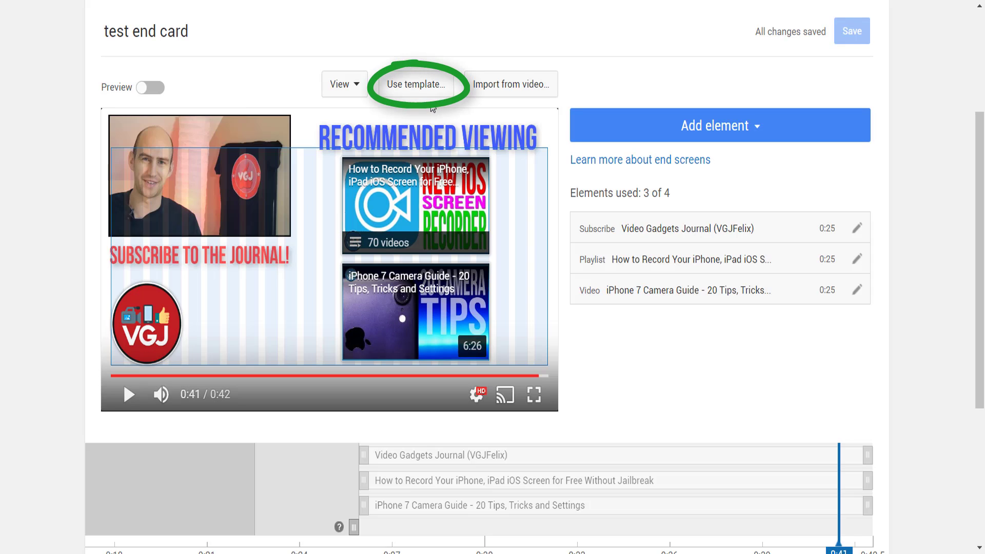
# Open the Use template gallery and scroll through the ready-made YouTube end screen templates
pyautogui.click(416, 84)
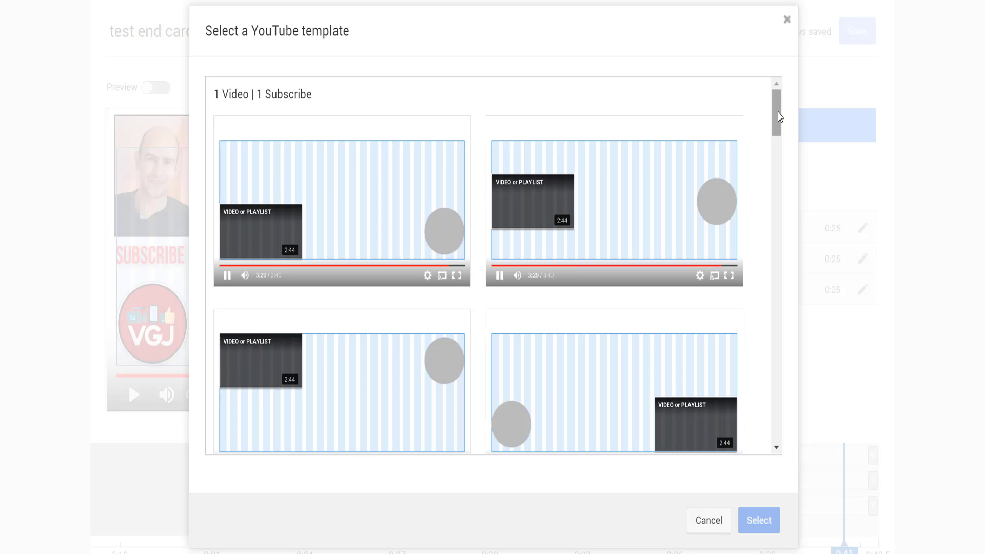
pyautogui.moveTo(779, 116); pyautogui.dragTo(799, 436)
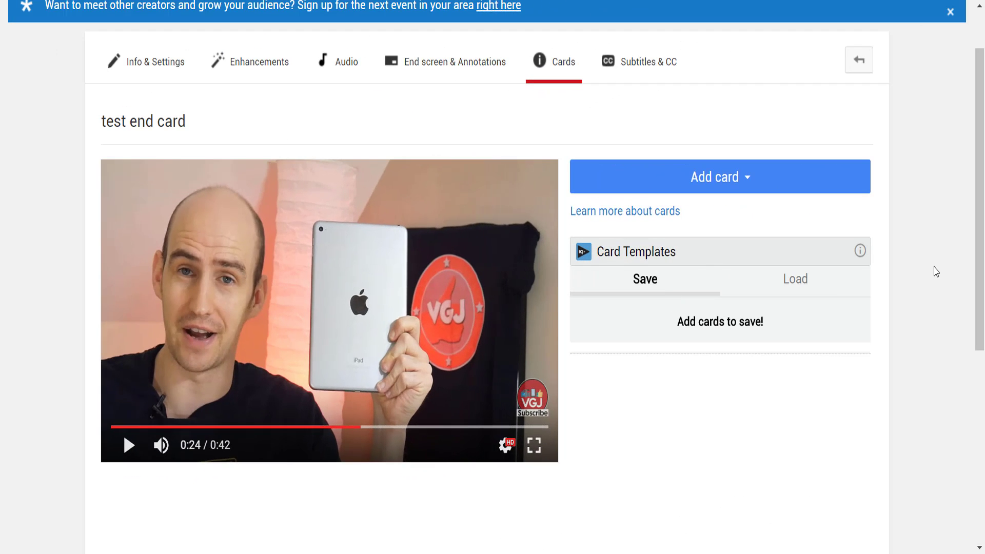
# Load the saved Portrait Mode card template onto 'test end card'
pyautogui.click(793, 279)
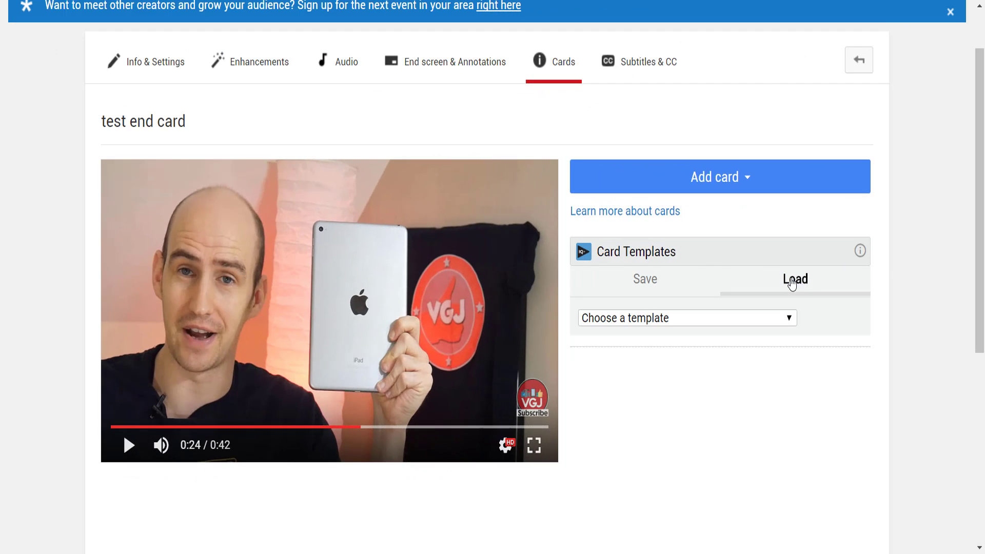
pyautogui.click(788, 319)
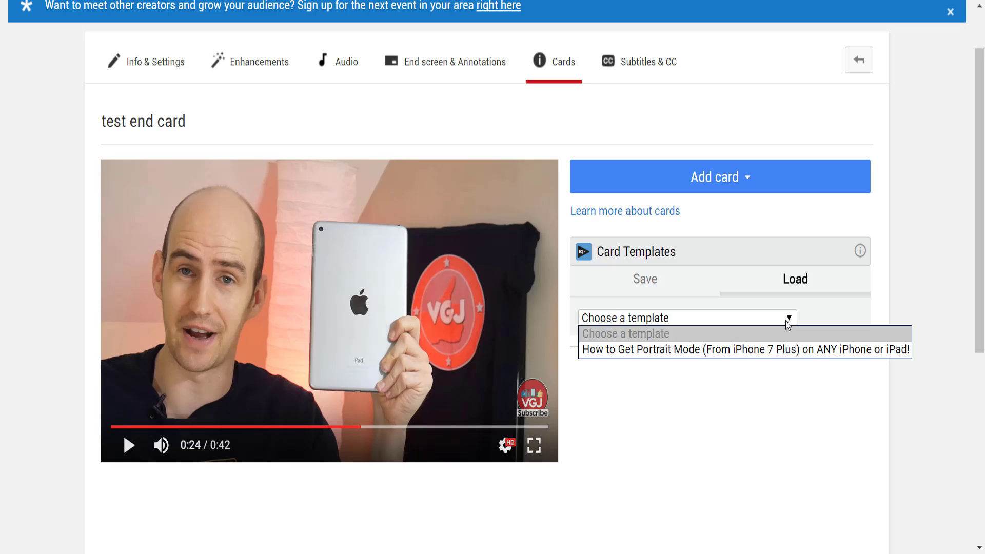
pyautogui.click(794, 351)
pyautogui.click(815, 319)
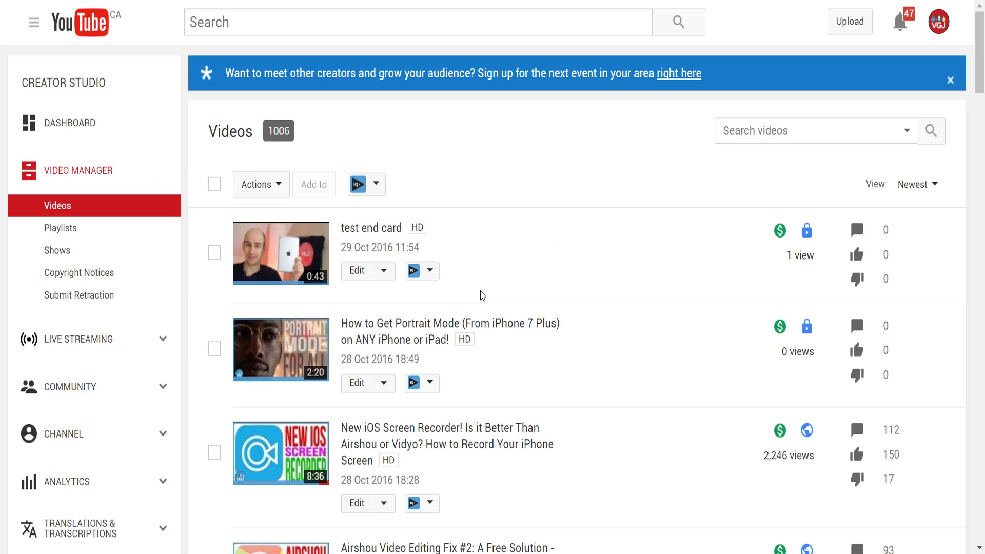
# Open the vidIQ tools dropdown under 'test end card' in Video Manager
pyautogui.click(422, 271)
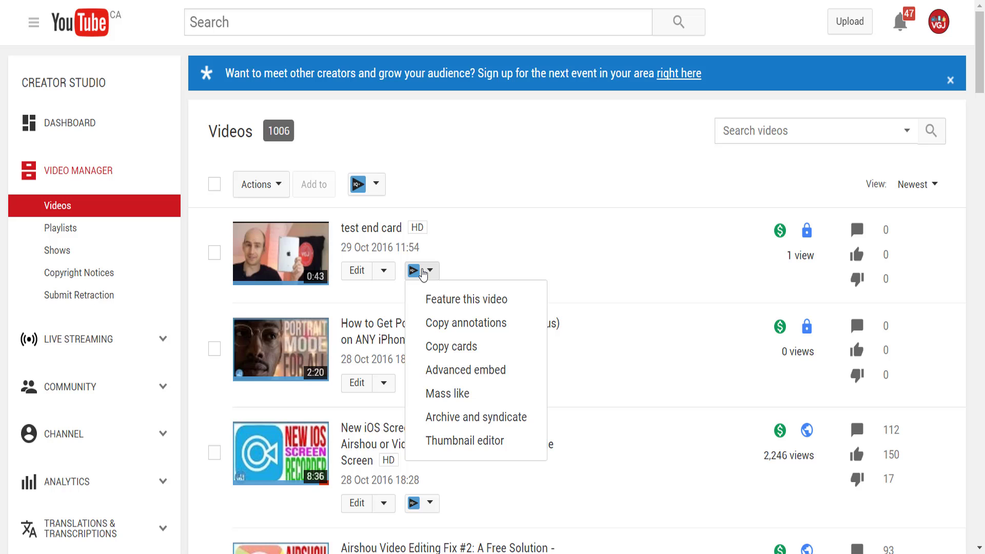